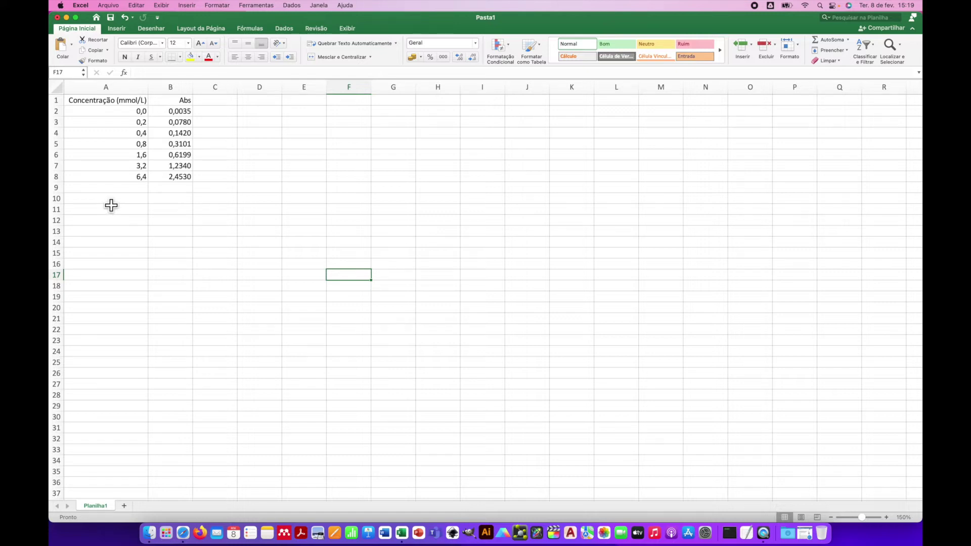
{"action": "left_click_drag", "start_coordinate": [105, 101], "coordinate": [105, 186]}
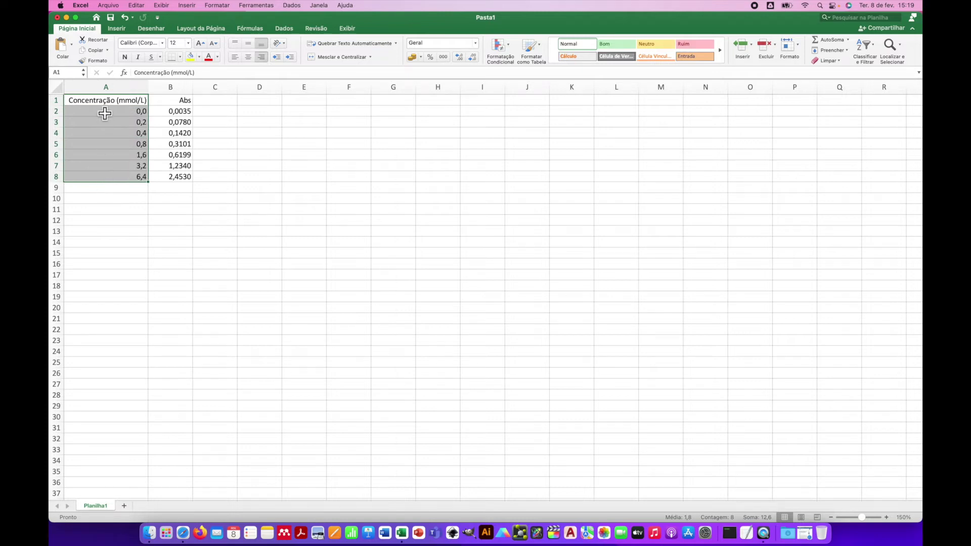
{"action": "left_click_drag", "start_coordinate": [172, 102], "coordinate": [170, 178]}
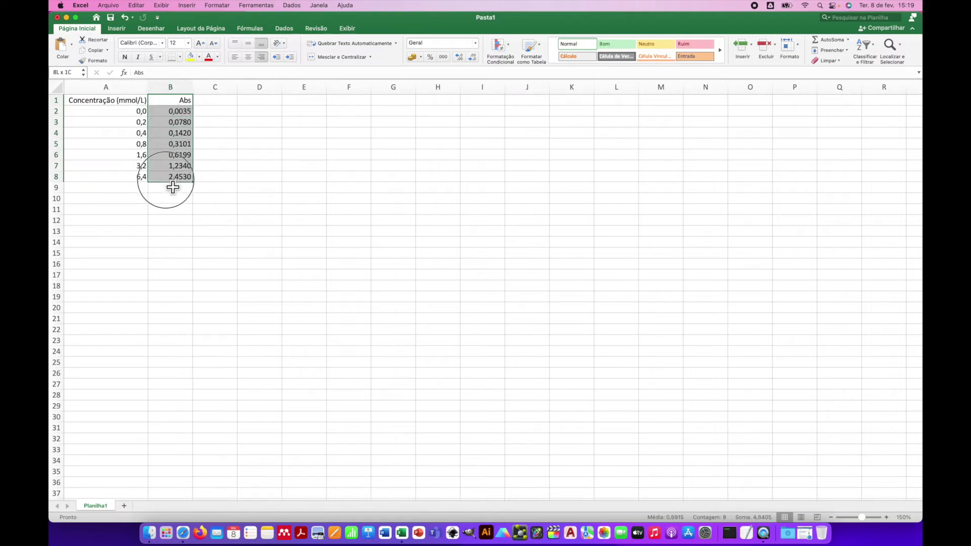
{"action": "left_click", "coordinate": [223, 169]}
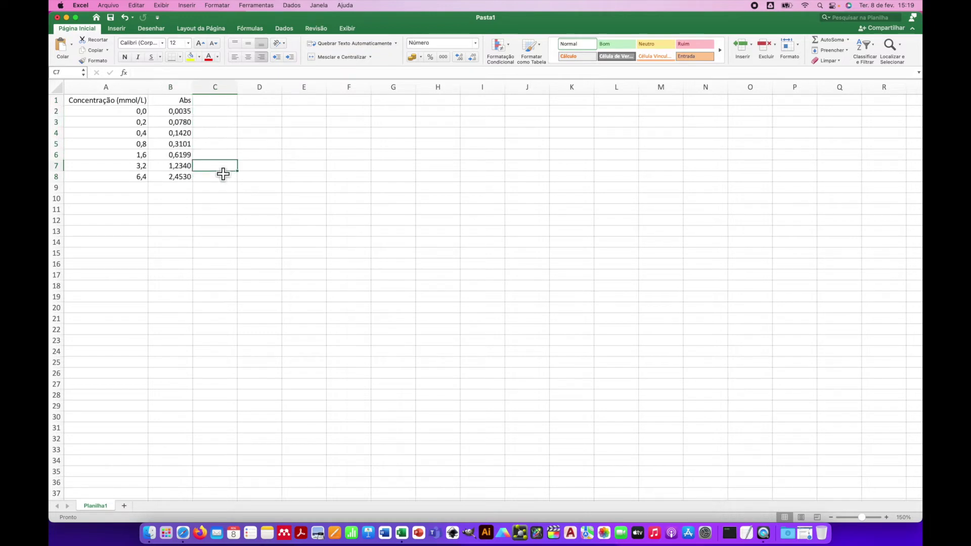
{"action": "left_click_drag", "start_coordinate": [127, 102], "coordinate": [125, 188]}
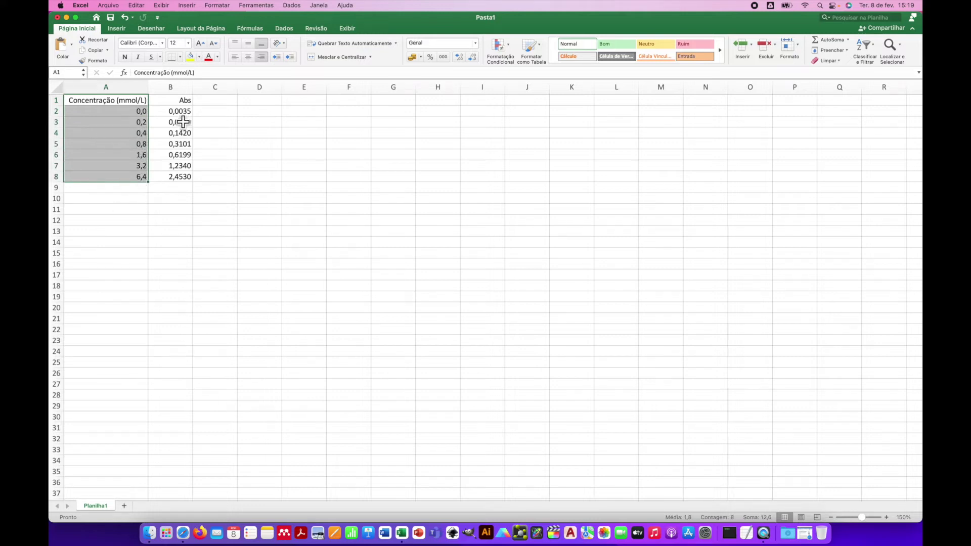
{"action": "left_click_drag", "start_coordinate": [182, 104], "coordinate": [182, 184]}
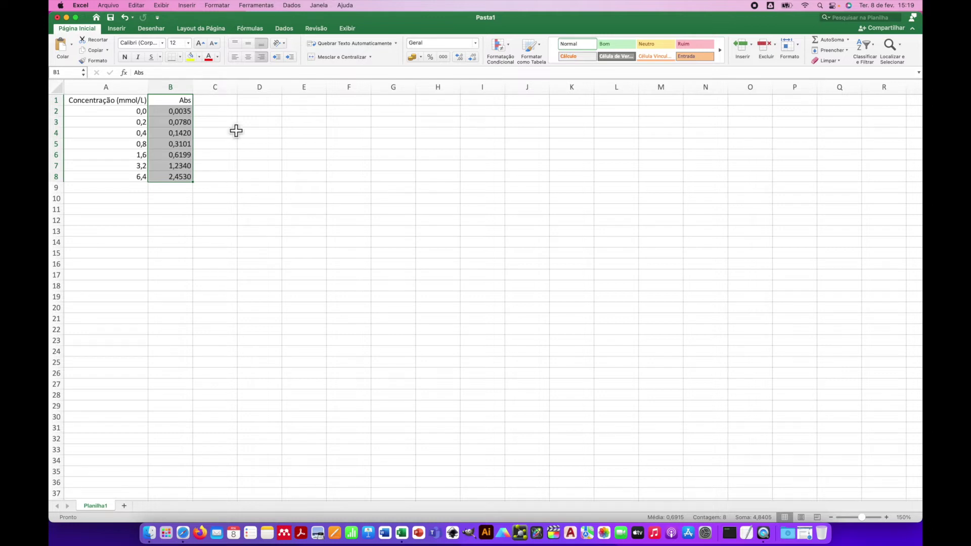
Insert a markers-only scatter chart from the concentration and absorbance data in A1:B8 and place it beside the table, starting at row 2
{"action": "left_click", "coordinate": [110, 103]}
{"action": "left_click_drag", "start_coordinate": [112, 108], "coordinate": [173, 187]}
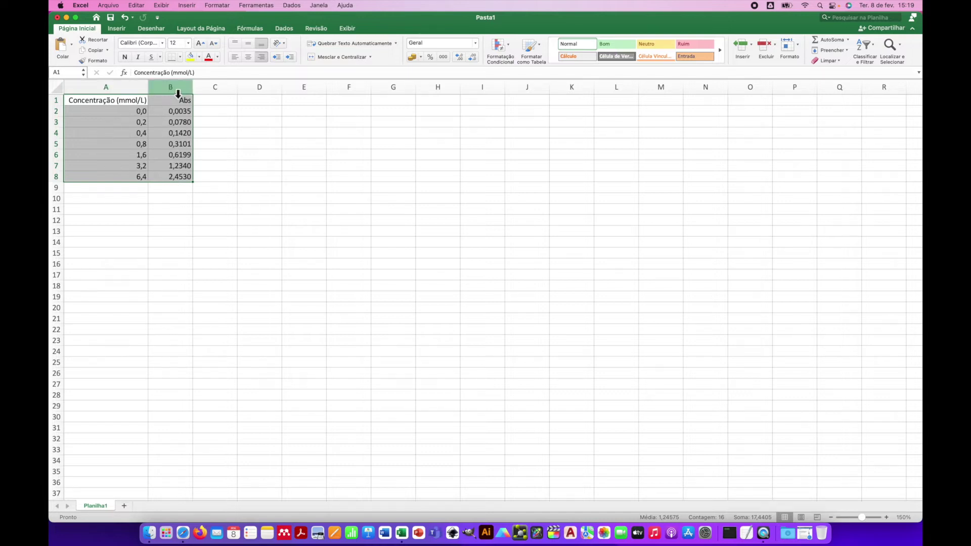
{"action": "left_click", "coordinate": [117, 29]}
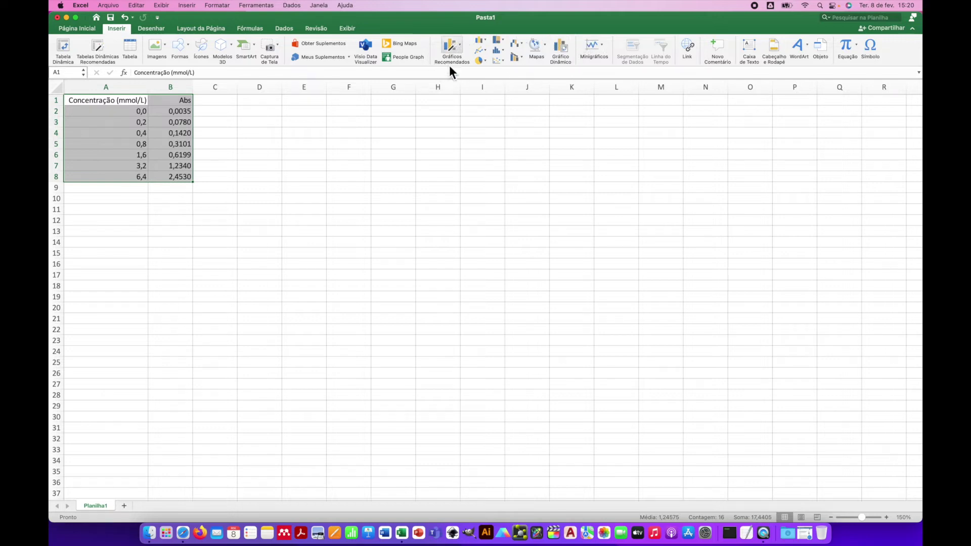
{"action": "left_click", "coordinate": [502, 60]}
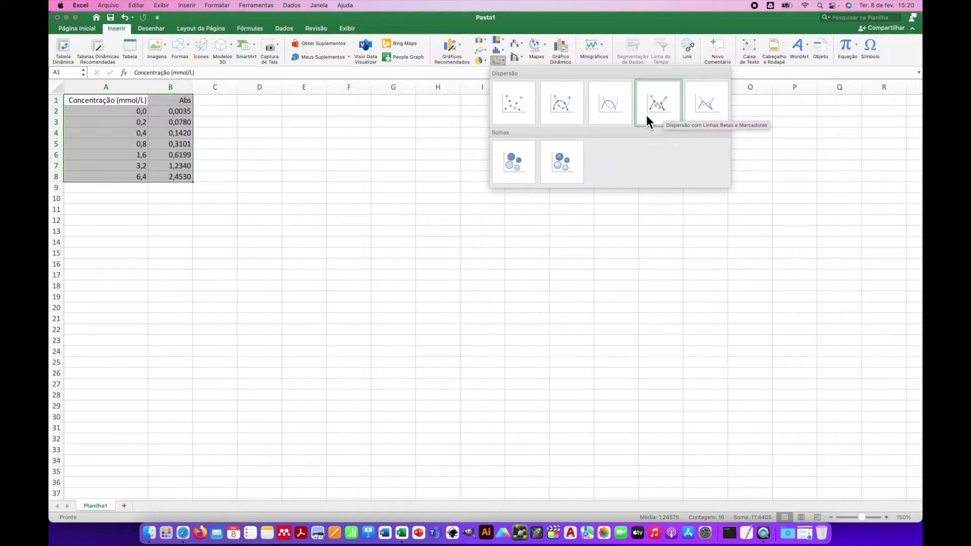
{"action": "left_click", "coordinate": [516, 104]}
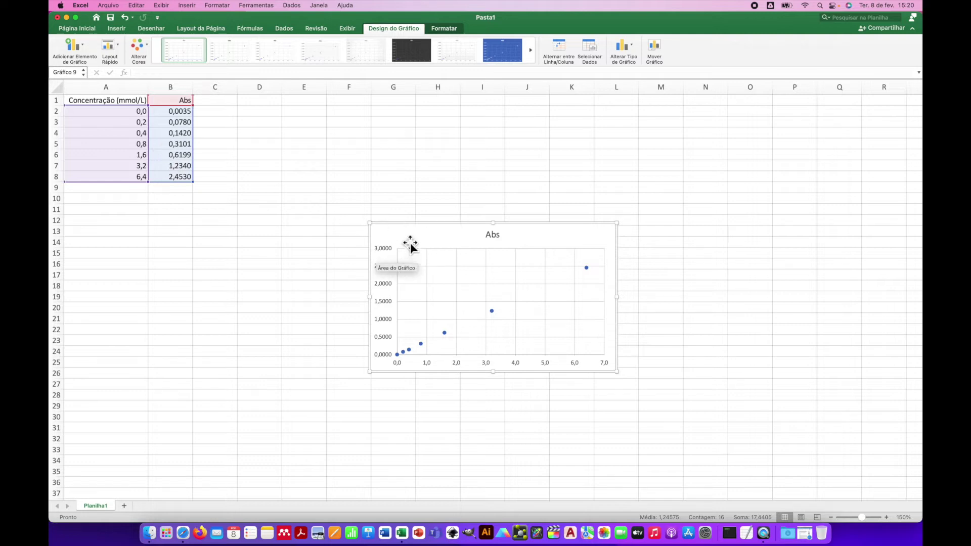
{"action": "left_click_drag", "start_coordinate": [410, 244], "coordinate": [250, 119]}
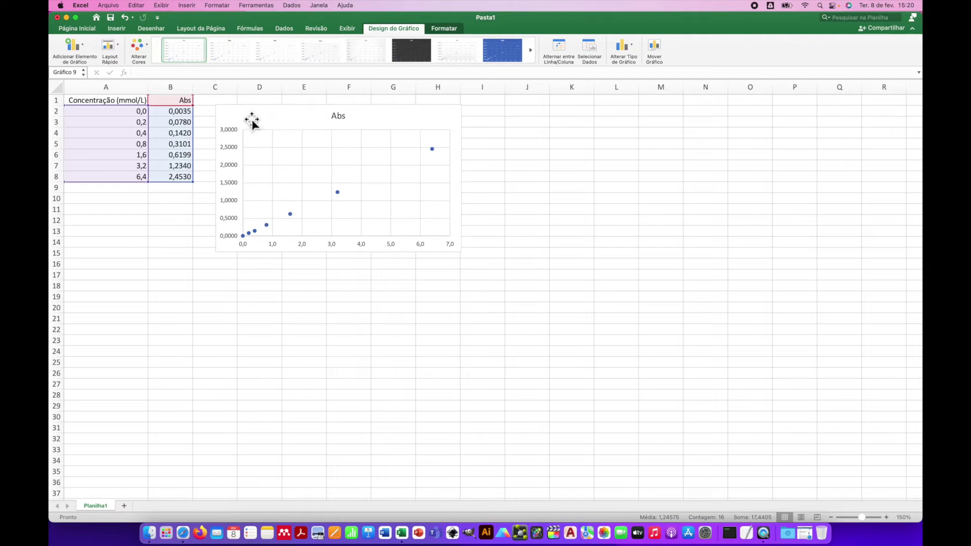
{"action": "left_click", "coordinate": [513, 234]}
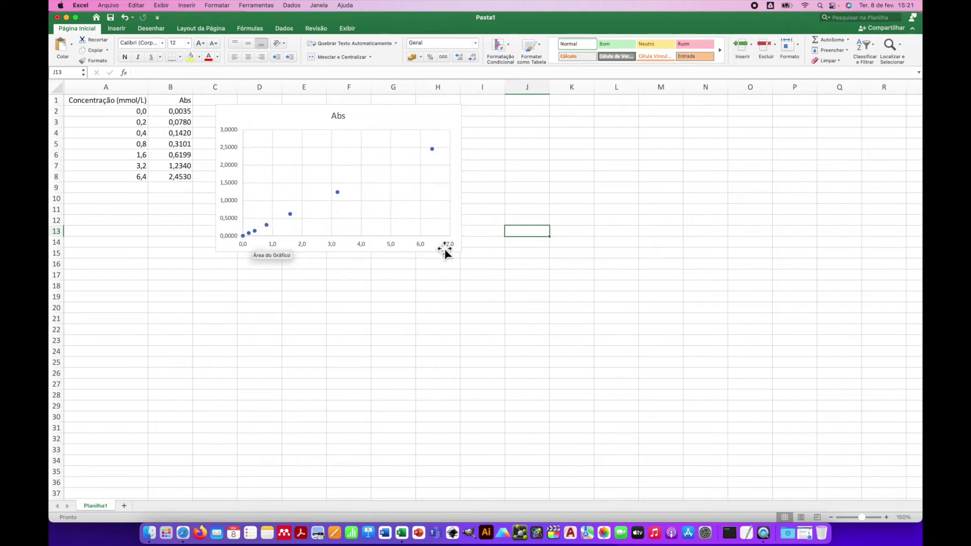
Change the scatter chart's title to "Curva de calibração"
{"action": "left_click", "coordinate": [339, 121]}
{"action": "double_click", "coordinate": [339, 120]}
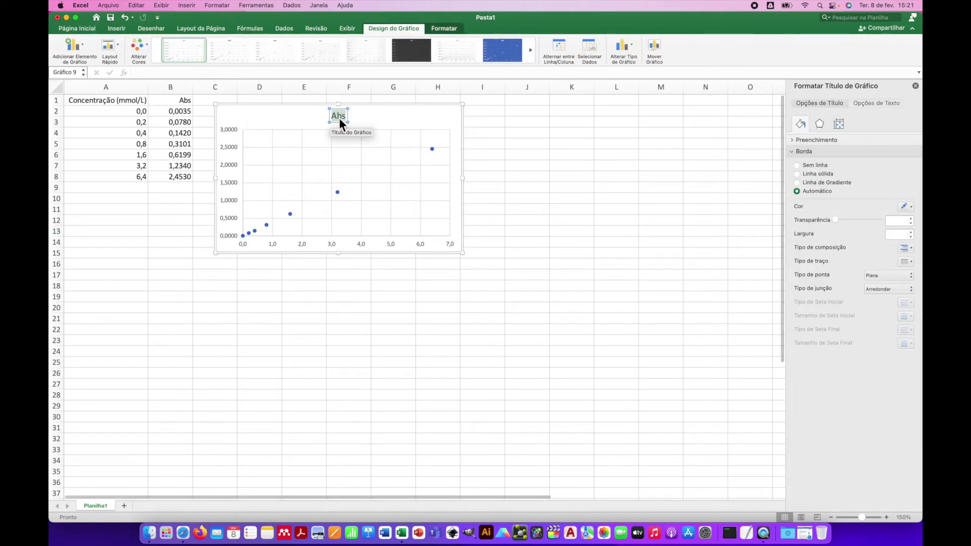
{"action": "type", "text": "Curva de calibra"}
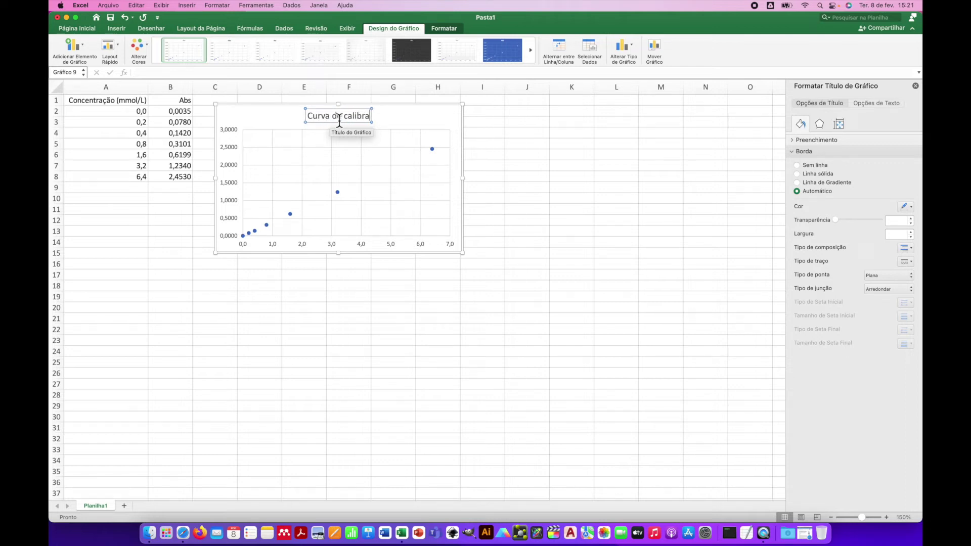
{"action": "type", "text": "ção"}
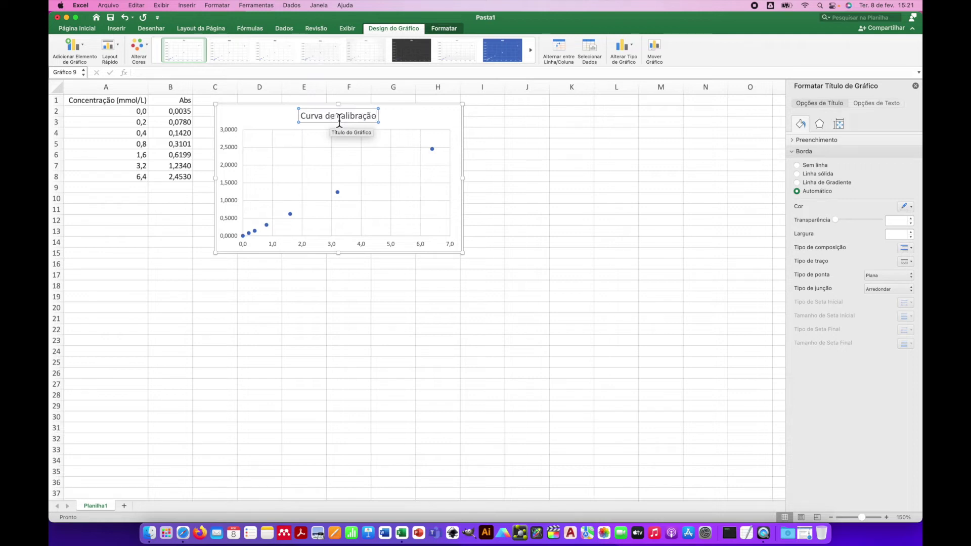
{"action": "left_click", "coordinate": [401, 124]}
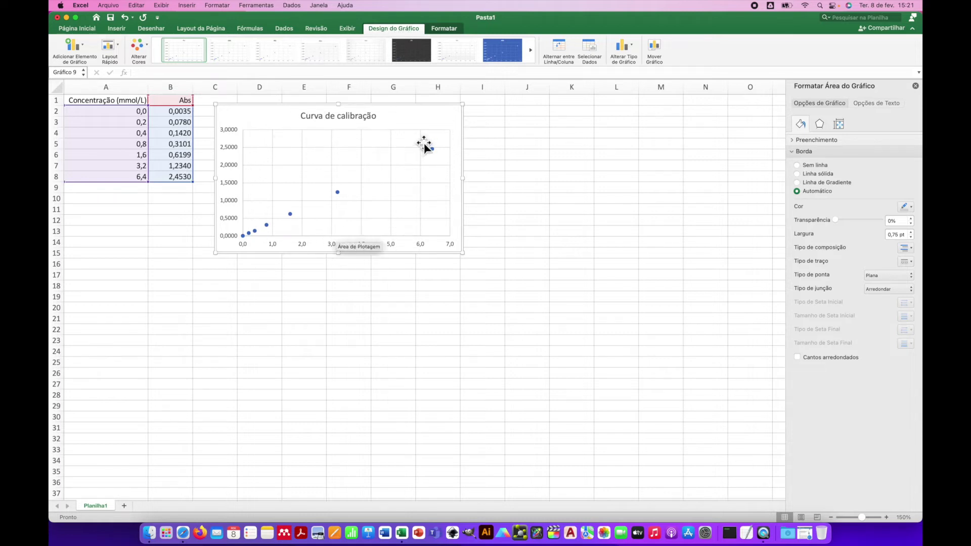
{"action": "left_click", "coordinate": [491, 123]}
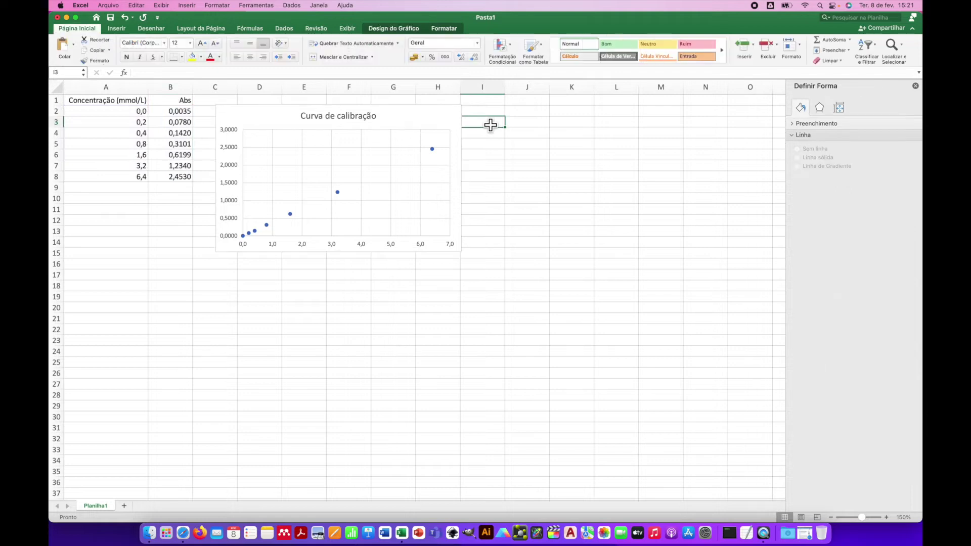
Add primary horizontal and primary vertical axis titles to the calibration chart
{"action": "left_click", "coordinate": [406, 118]}
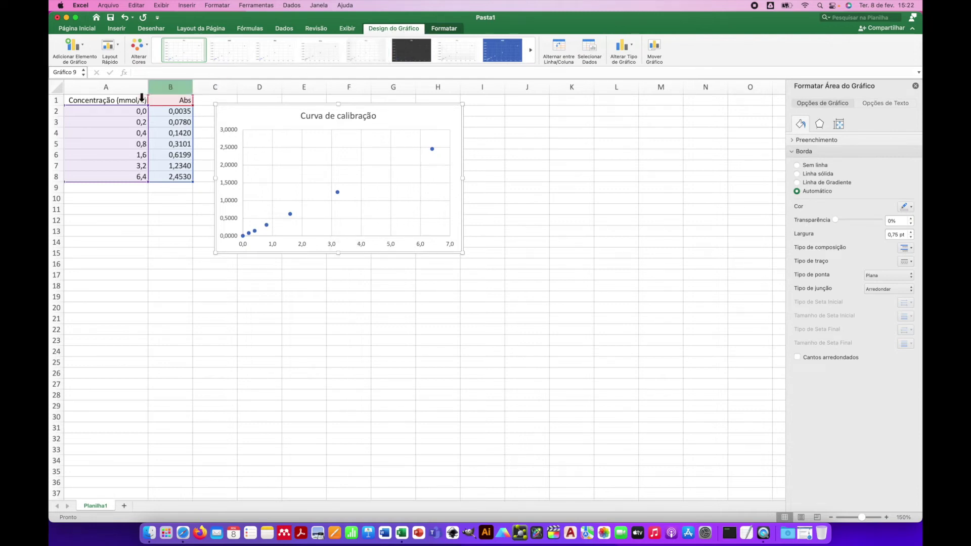
{"action": "left_click", "coordinate": [84, 45]}
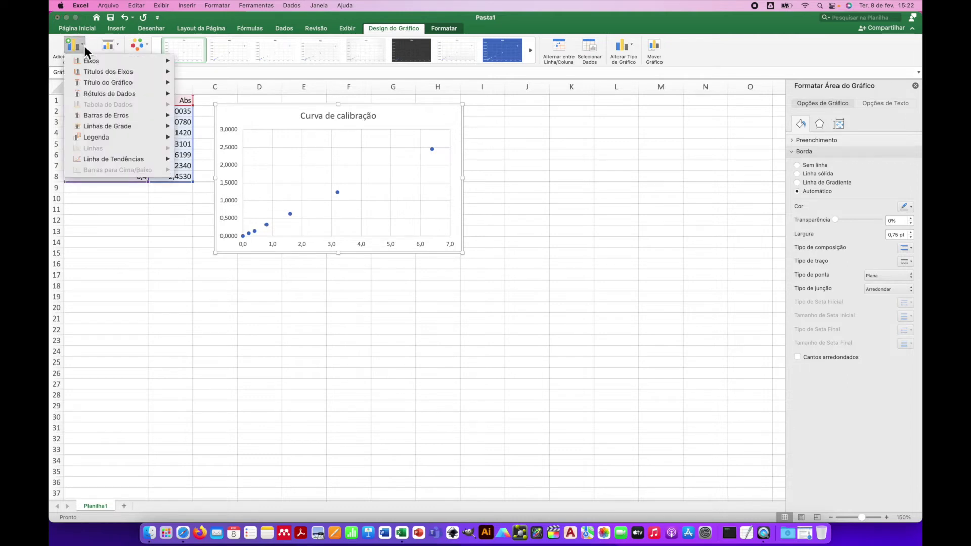
{"action": "mouse_move", "coordinate": [90, 67]}
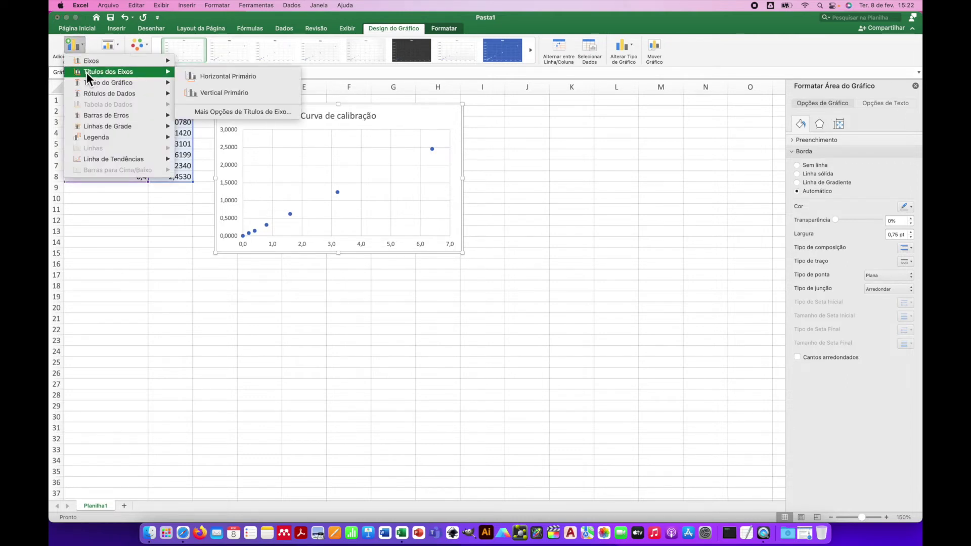
{"action": "left_click", "coordinate": [243, 80]}
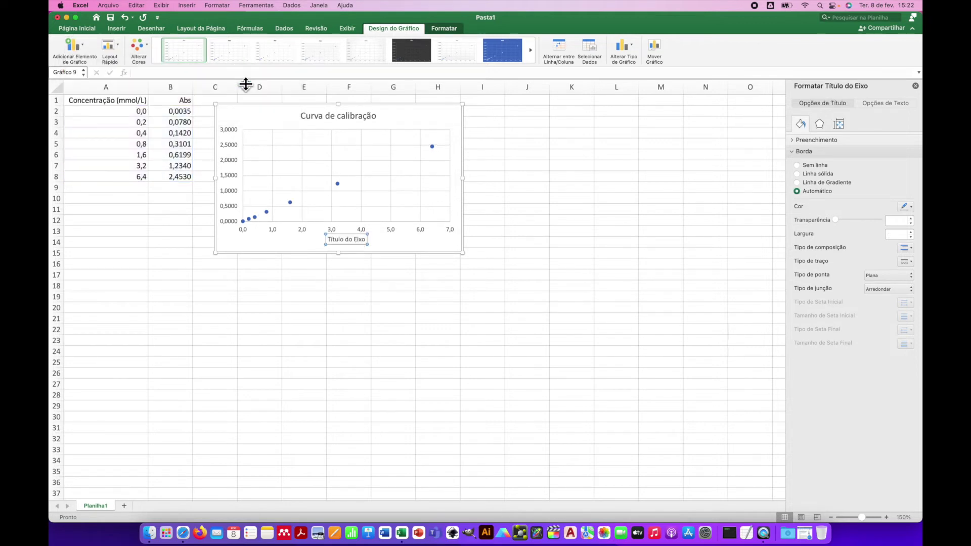
{"action": "left_click", "coordinate": [89, 50]}
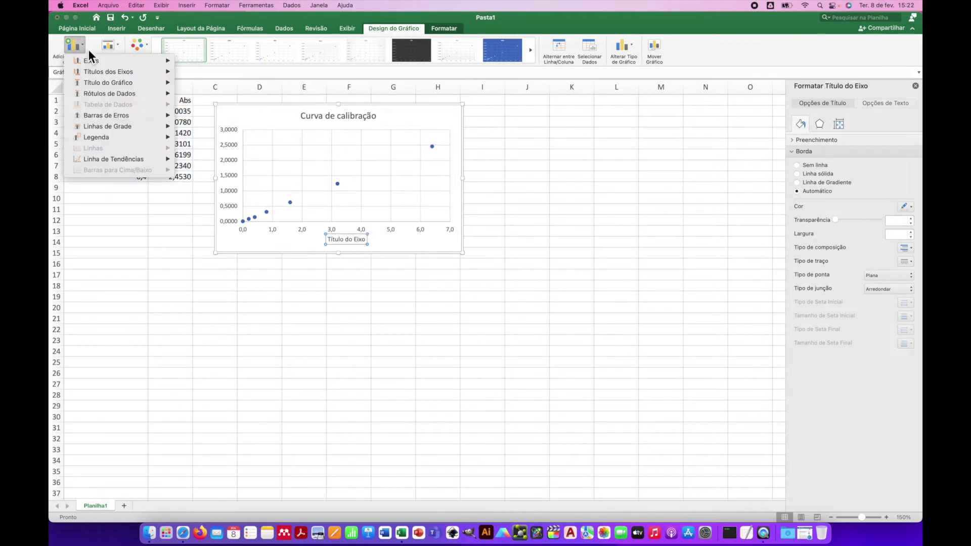
{"action": "mouse_move", "coordinate": [93, 72]}
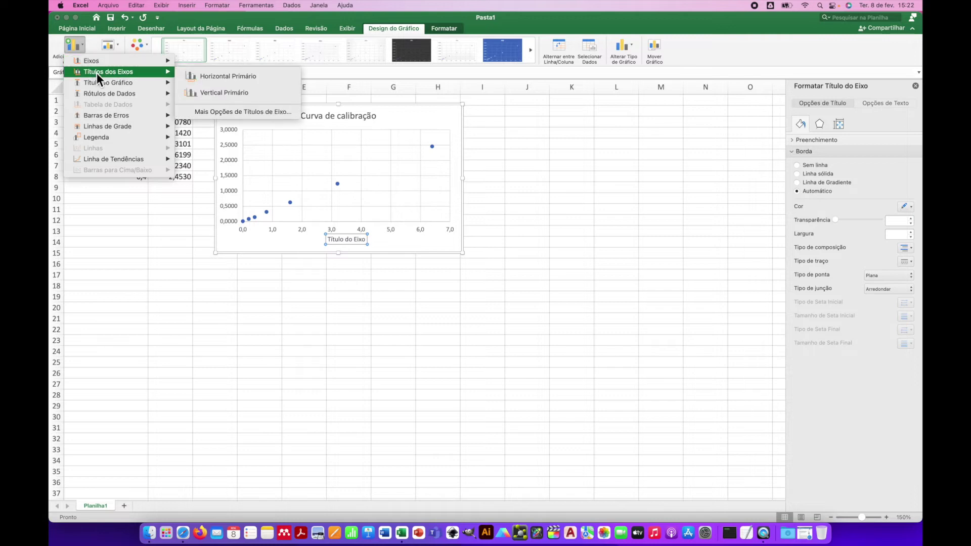
{"action": "left_click", "coordinate": [235, 94]}
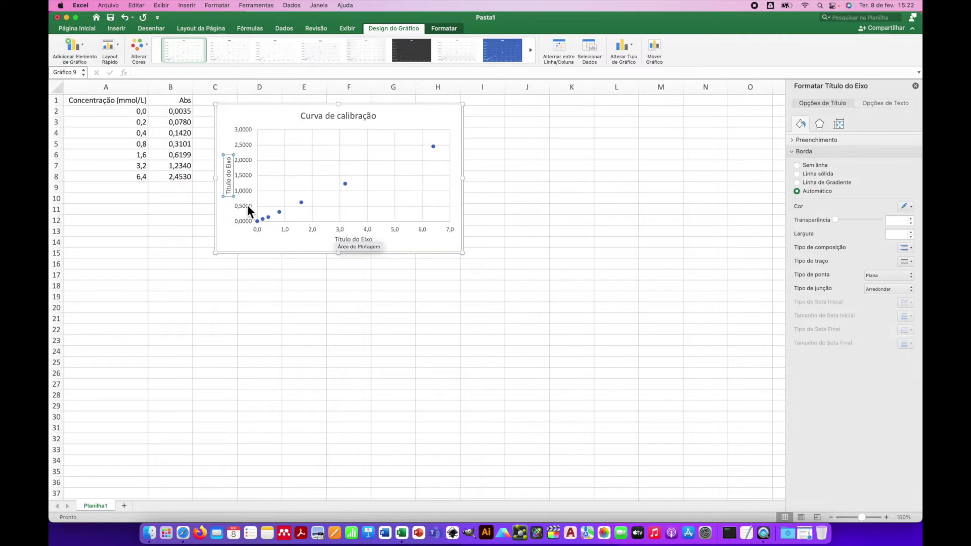
Set the calibration chart's horizontal axis title to "Concentração (mmol/L)"
{"action": "left_click", "coordinate": [356, 242]}
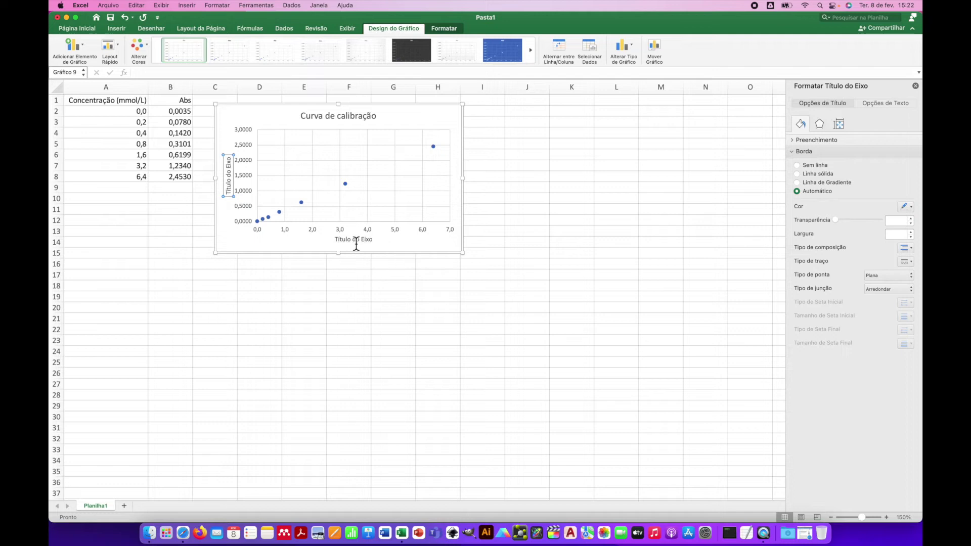
{"action": "double_click", "coordinate": [356, 244]}
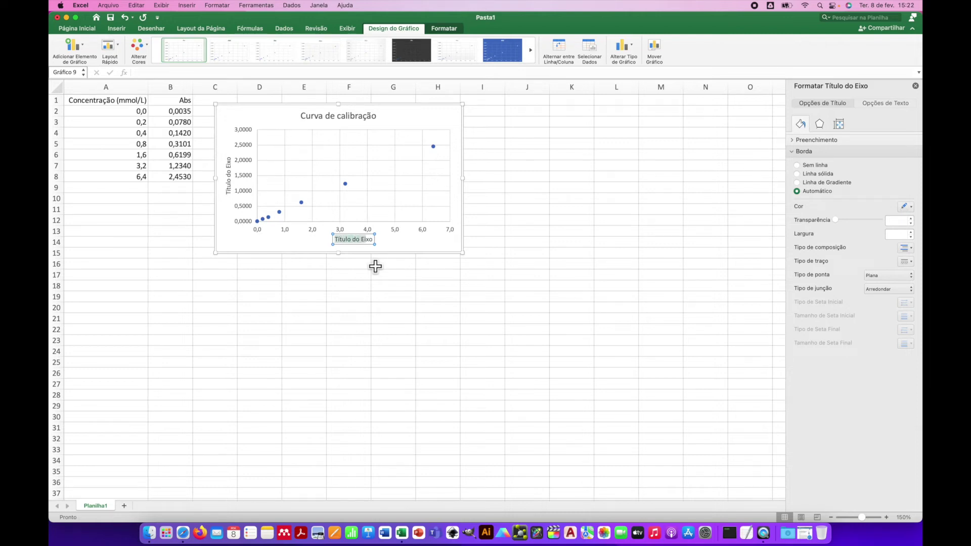
{"action": "type", "text": "d"}
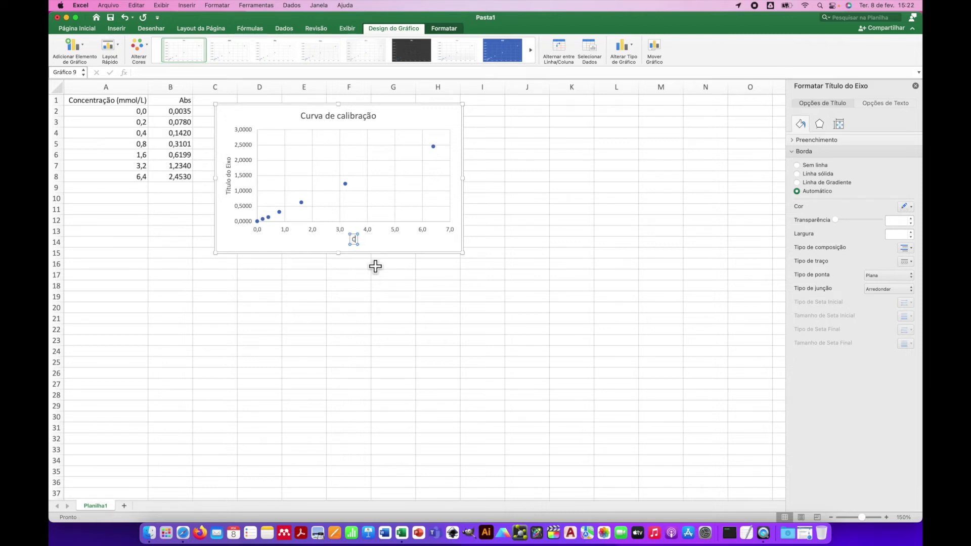
{"action": "type", "text": "oncentração (mmol"}
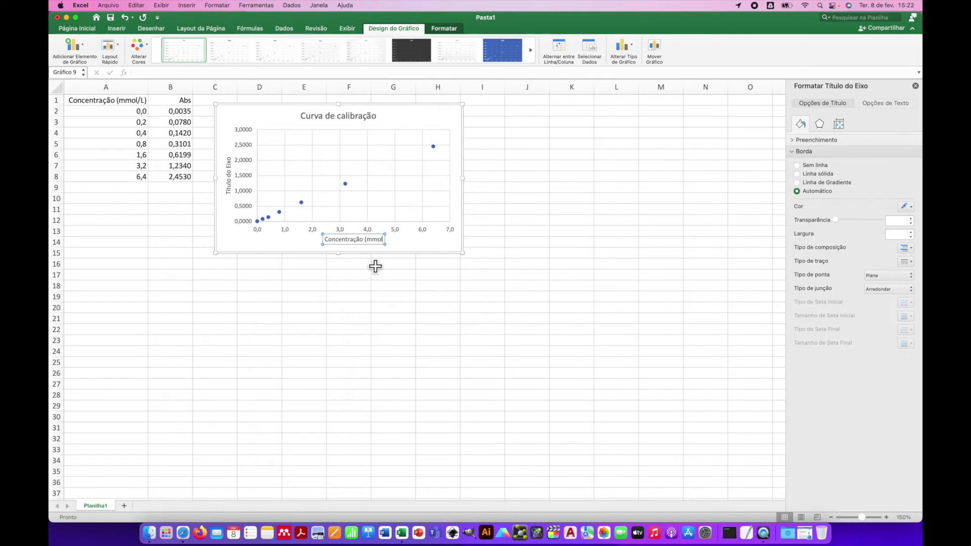
{"action": "type", "text": "/L)"}
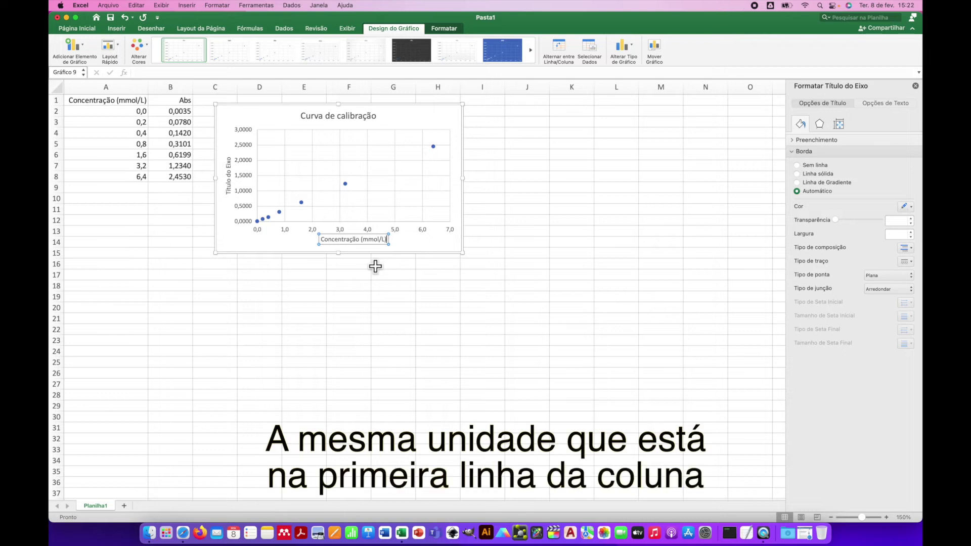
{"action": "scroll", "coordinate": [372, 270], "scroll_direction": "right", "scroll_amount": 1}
{"action": "left_click", "coordinate": [364, 270]}
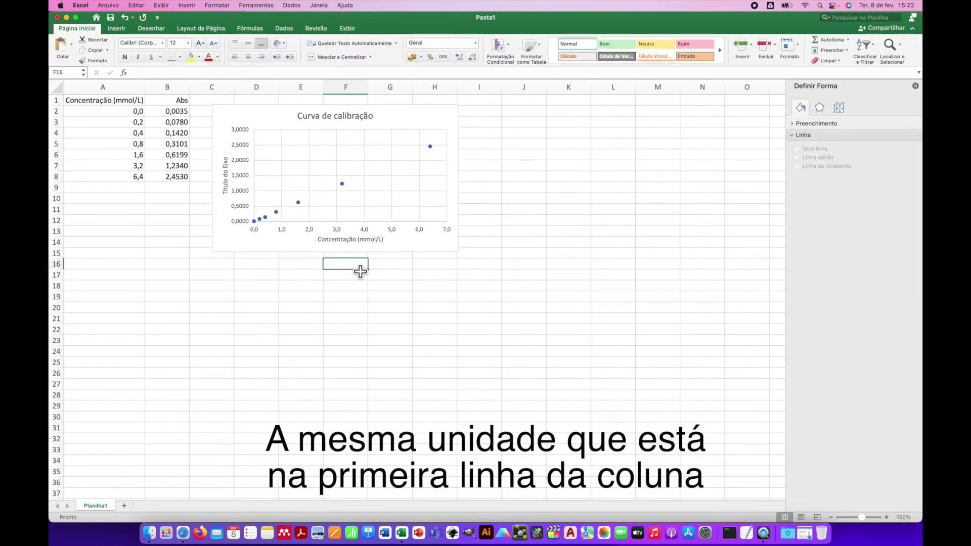
Set the calibration chart's vertical axis title to "Absorbância"
{"action": "left_click", "coordinate": [226, 183]}
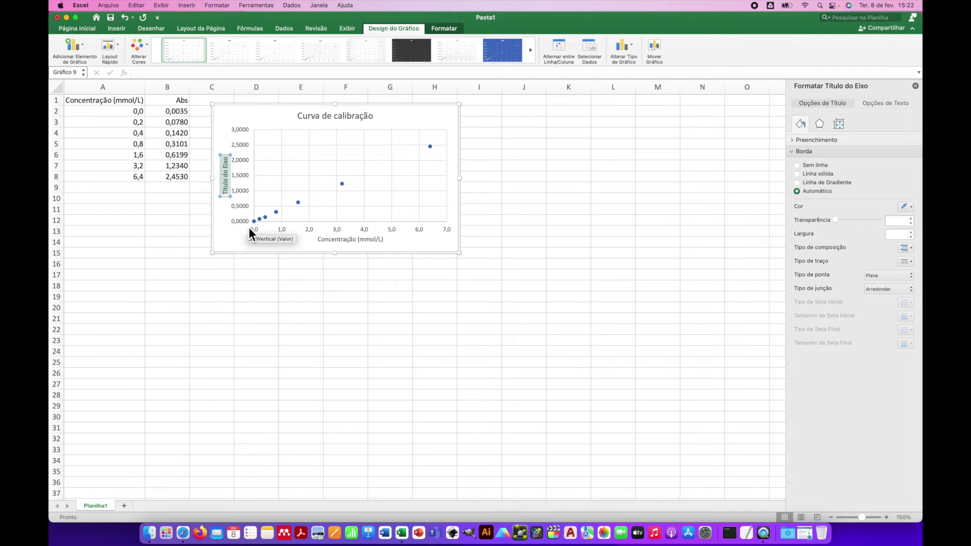
{"action": "type", "text": "Absorbância"}
{"action": "left_click", "coordinate": [258, 277]}
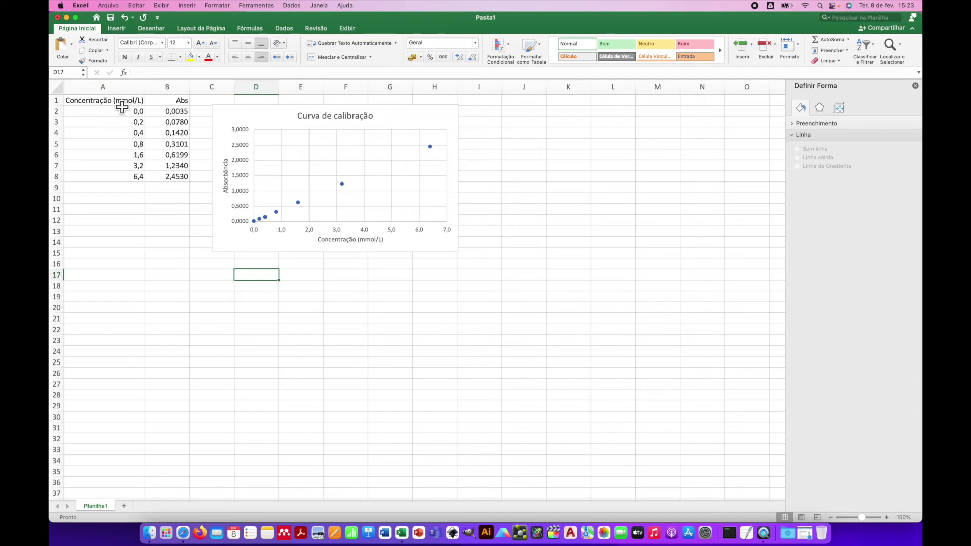
Insert a 2D line chart with markers from the same data range A1:B8
{"action": "left_click", "coordinate": [125, 104]}
{"action": "left_click_drag", "start_coordinate": [161, 110], "coordinate": [172, 184]}
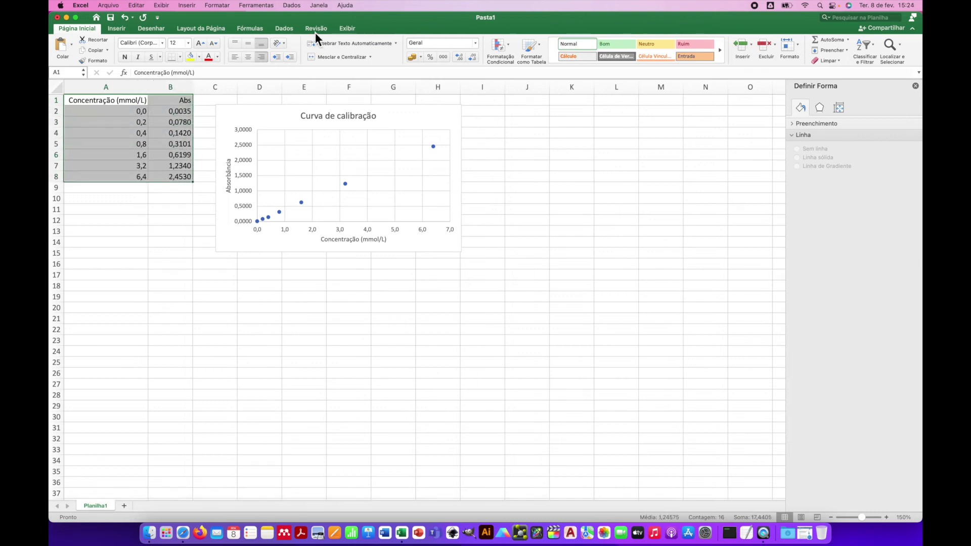
{"action": "left_click", "coordinate": [116, 29]}
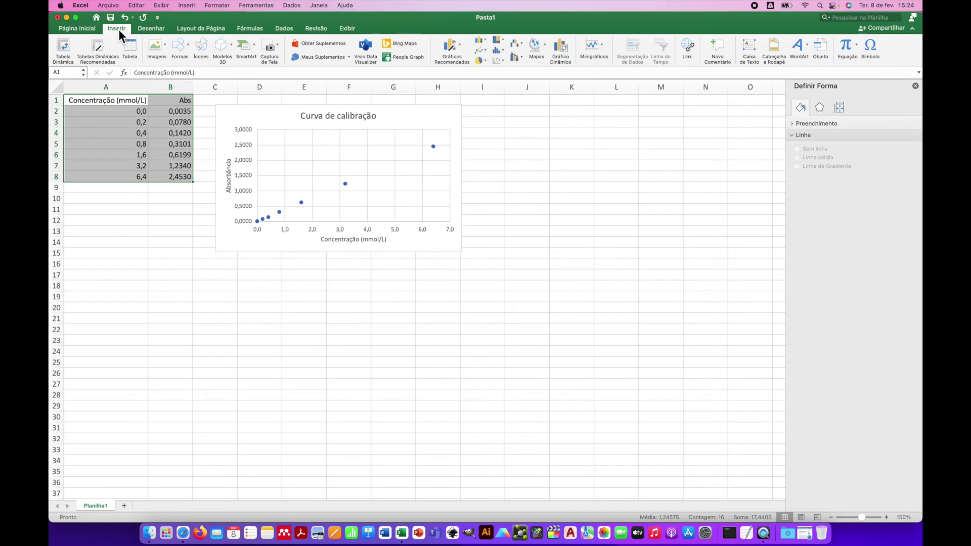
{"action": "left_click", "coordinate": [484, 51]}
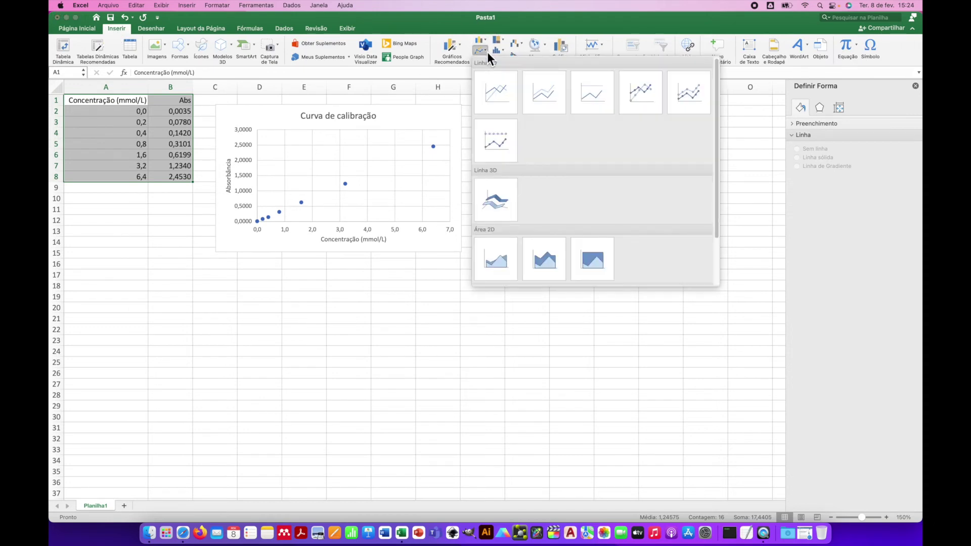
{"action": "left_click", "coordinate": [641, 96]}
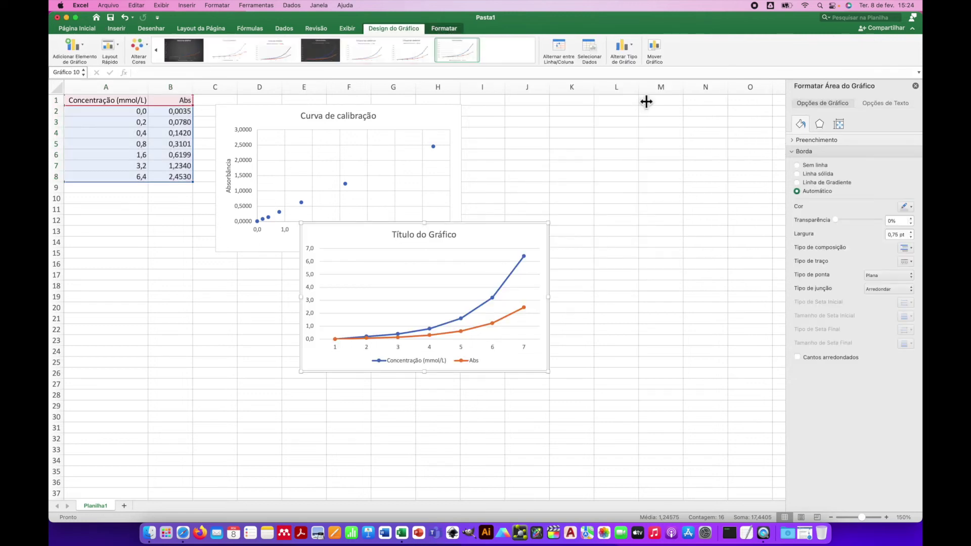
Move the line chart directly below the calibration scatter chart, aligned with its edges, and deselect it
{"action": "left_click_drag", "start_coordinate": [483, 245], "coordinate": [397, 278]}
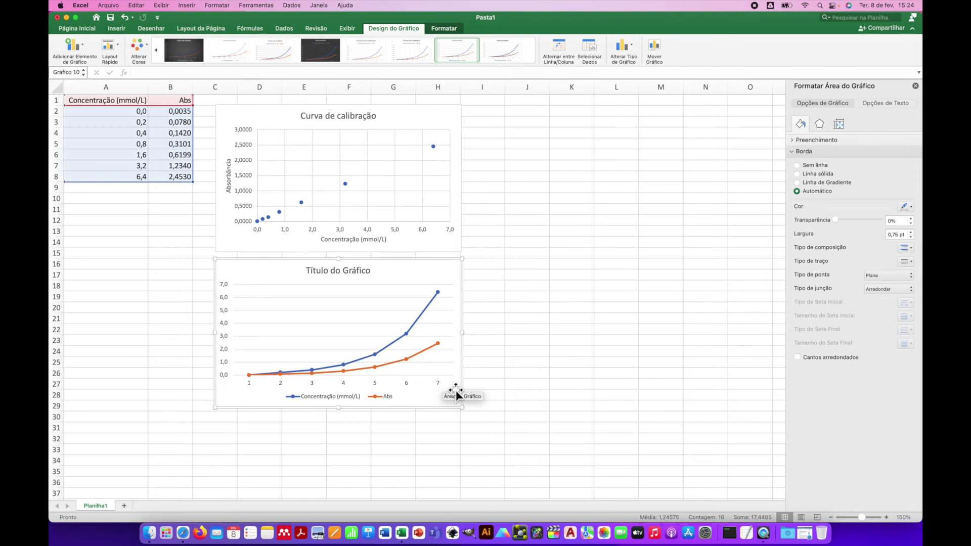
{"action": "scroll", "coordinate": [482, 297], "scroll_direction": "left", "scroll_amount": 1}
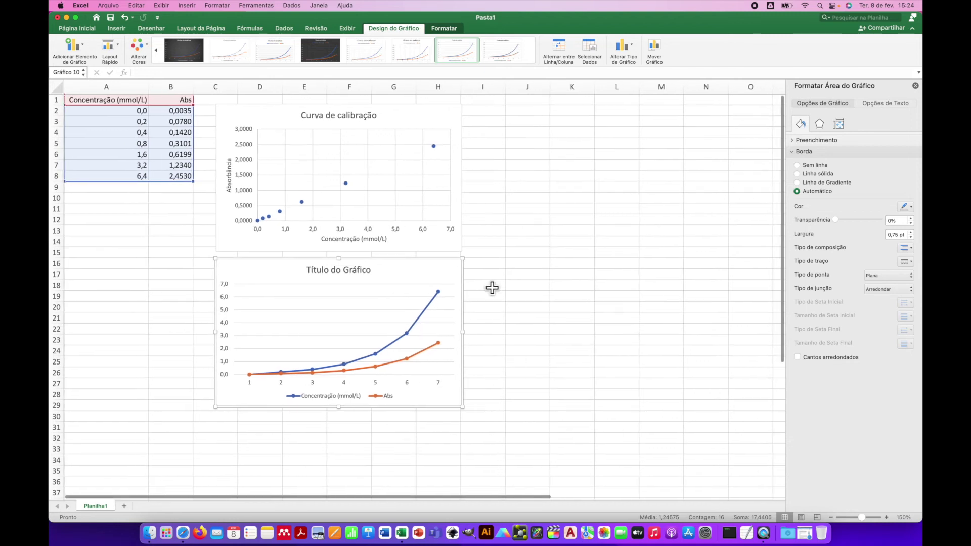
{"action": "left_click", "coordinate": [487, 256]}
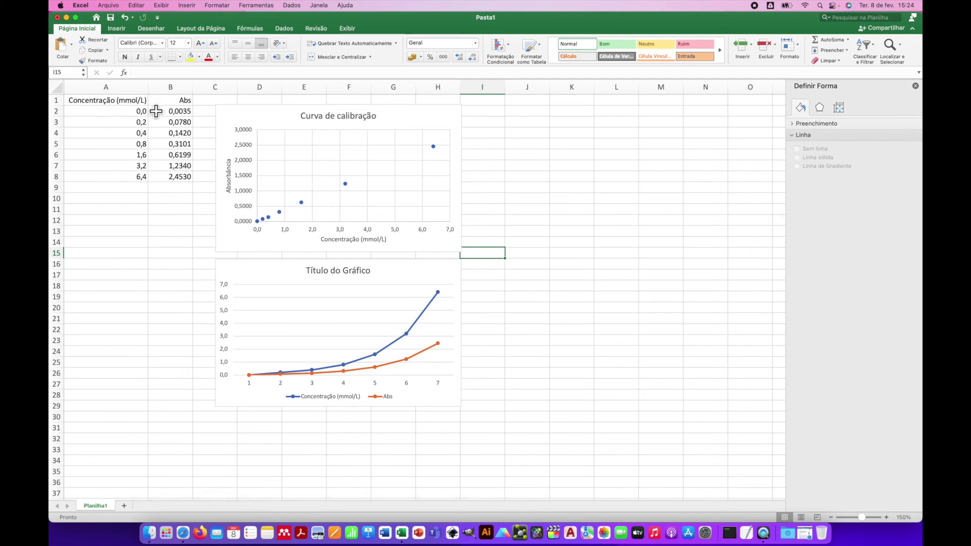
Examine the concentration and absorbance columns in A1:B8 and the first data pair A2:B2 against how the two charts plot them
{"action": "left_click_drag", "start_coordinate": [118, 100], "coordinate": [164, 181]}
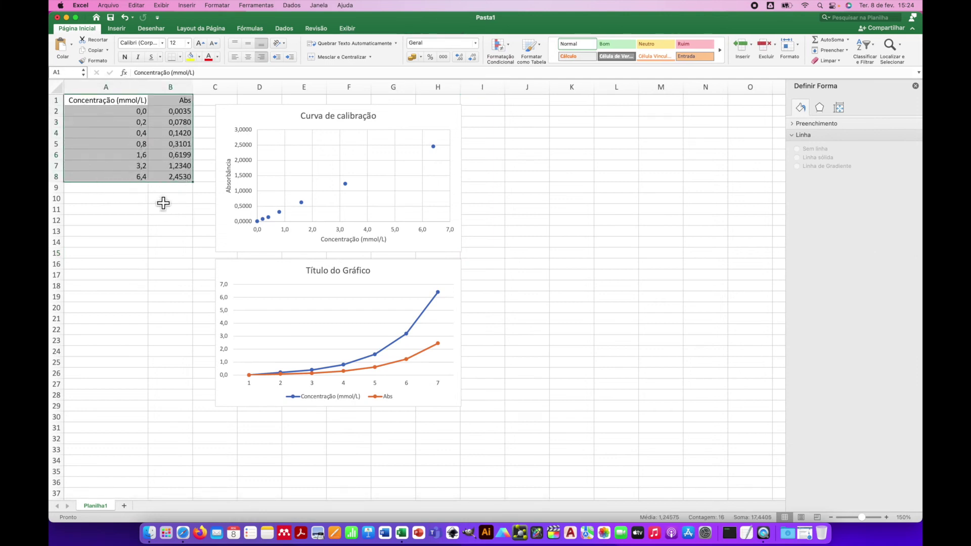
{"action": "left_click", "coordinate": [163, 203]}
{"action": "left_click_drag", "start_coordinate": [115, 104], "coordinate": [117, 183]}
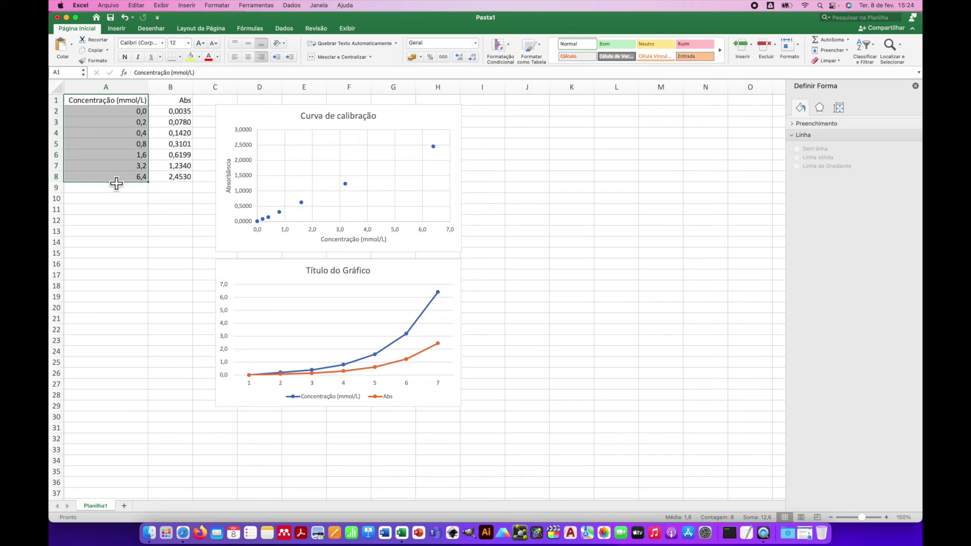
{"action": "left_click_drag", "start_coordinate": [185, 102], "coordinate": [180, 181]}
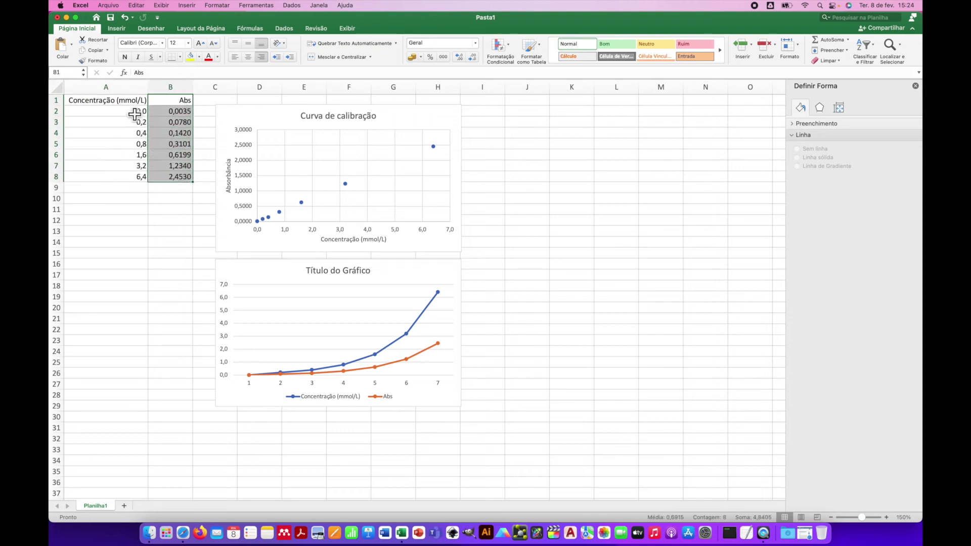
{"action": "left_click_drag", "start_coordinate": [124, 100], "coordinate": [170, 183]}
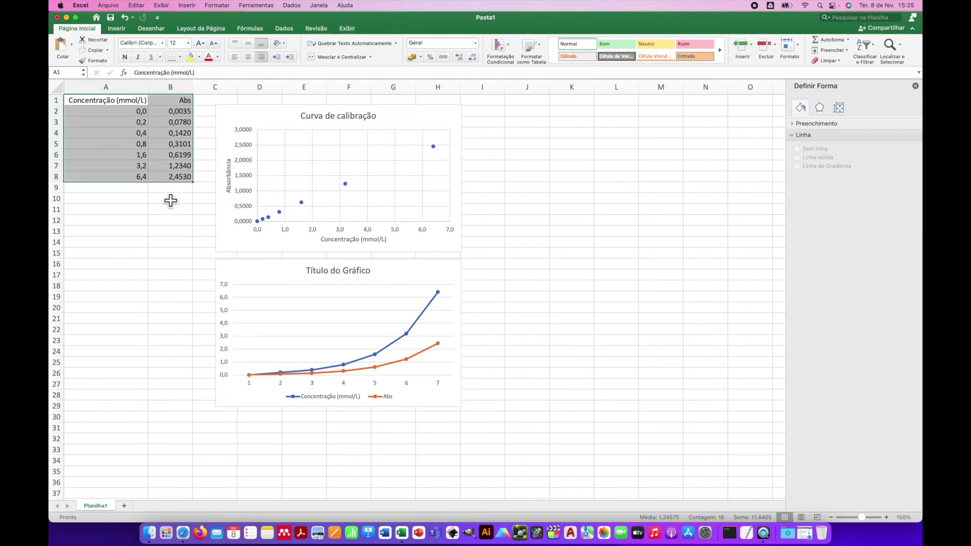
{"action": "left_click", "coordinate": [183, 225]}
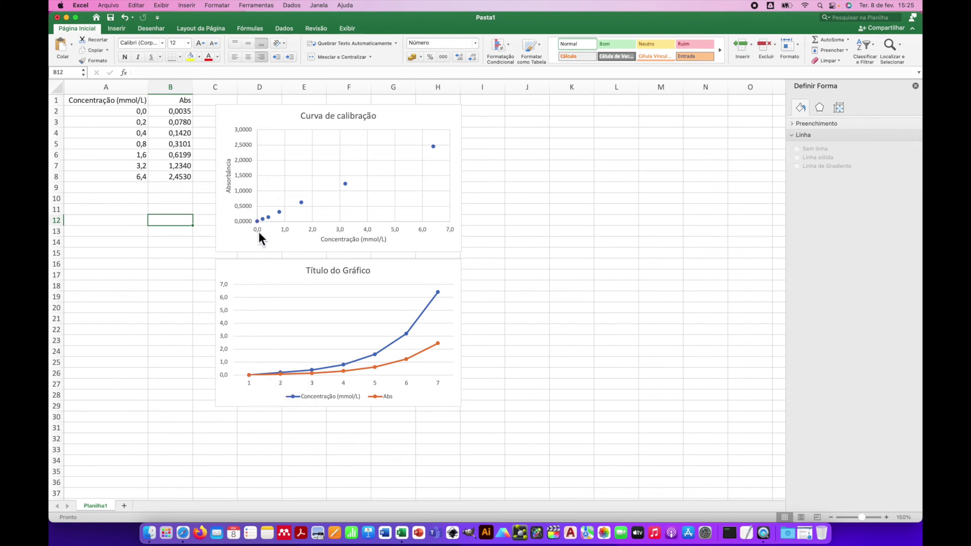
{"action": "left_click_drag", "start_coordinate": [136, 111], "coordinate": [175, 111]}
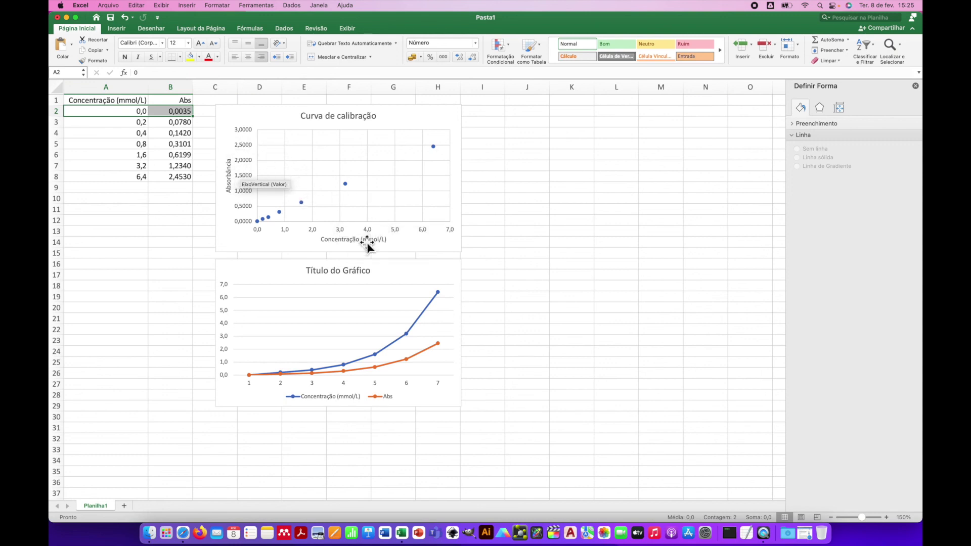
{"action": "scroll", "coordinate": [239, 169], "scroll_direction": "right", "scroll_amount": 1}
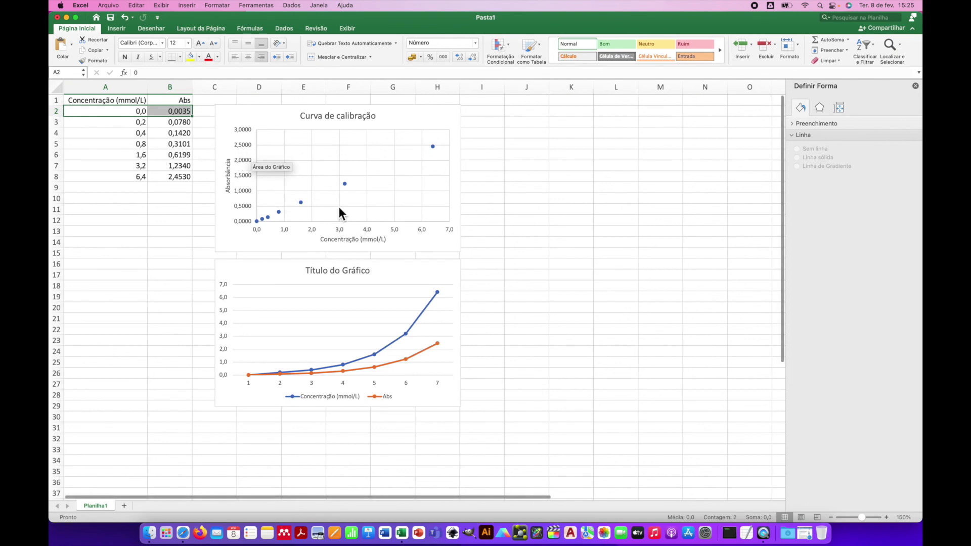